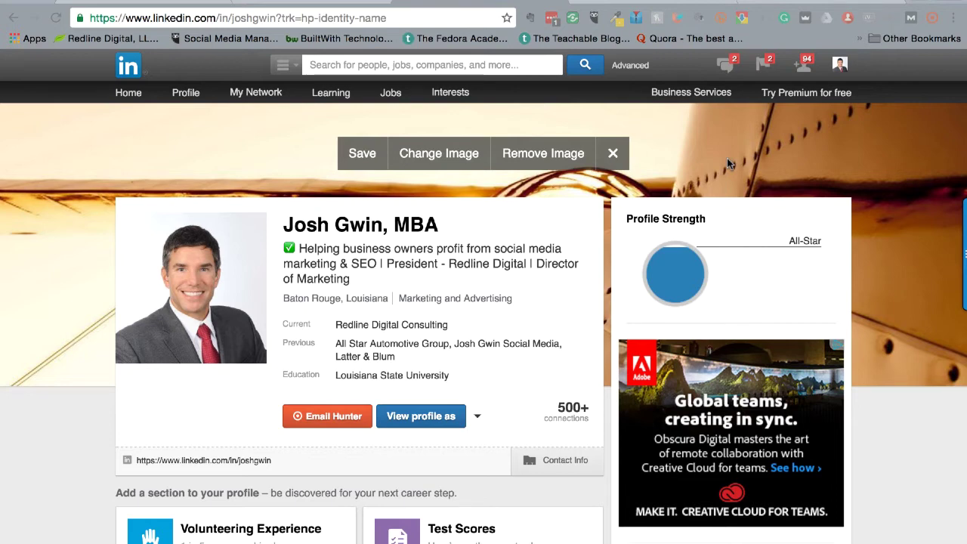
Close the cover toolbar, reload Edit Profile, dismiss the endorsement suggestions, and reopen Edit Background
left_click(614, 154)
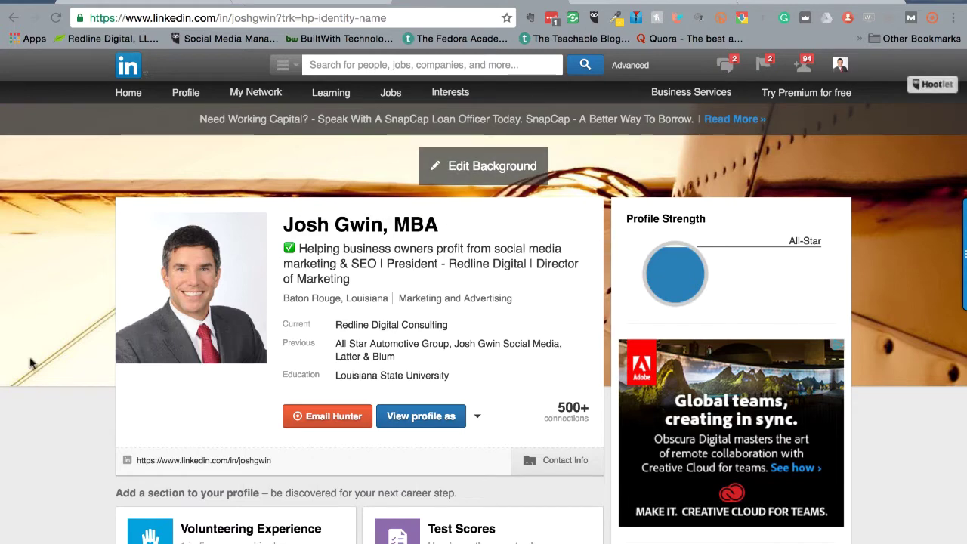
scroll(25, 440, "down", 1)
scroll(26, 441, "up", 1)
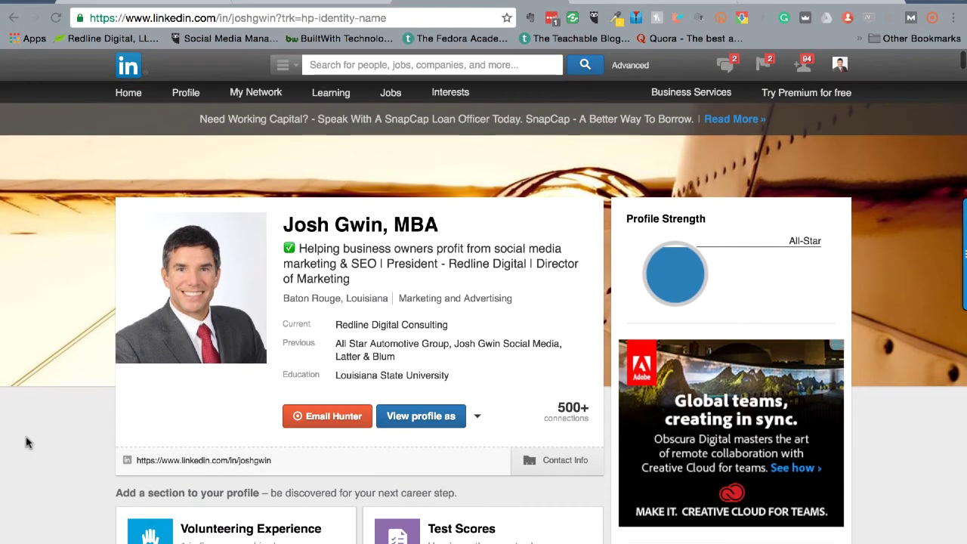
left_click(183, 96)
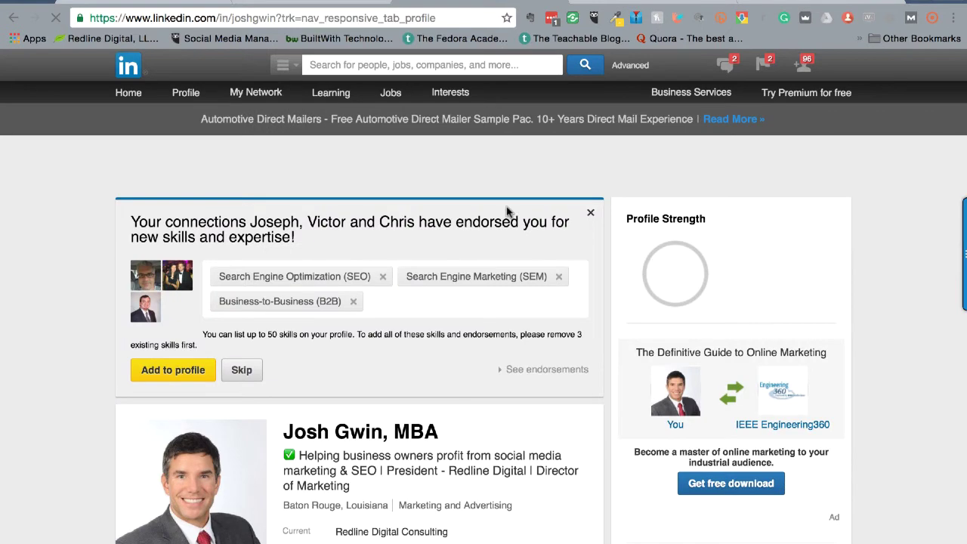
left_click(591, 214)
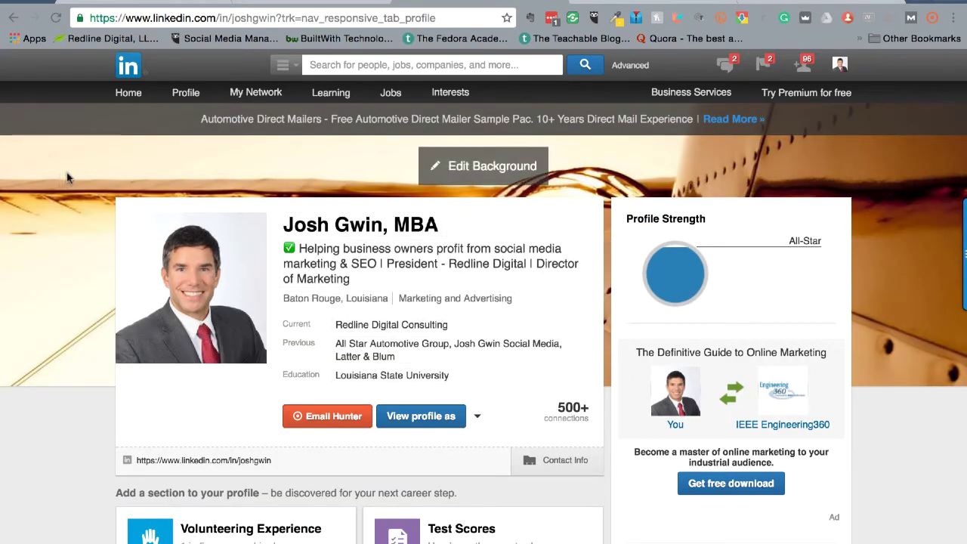
left_click(471, 169)
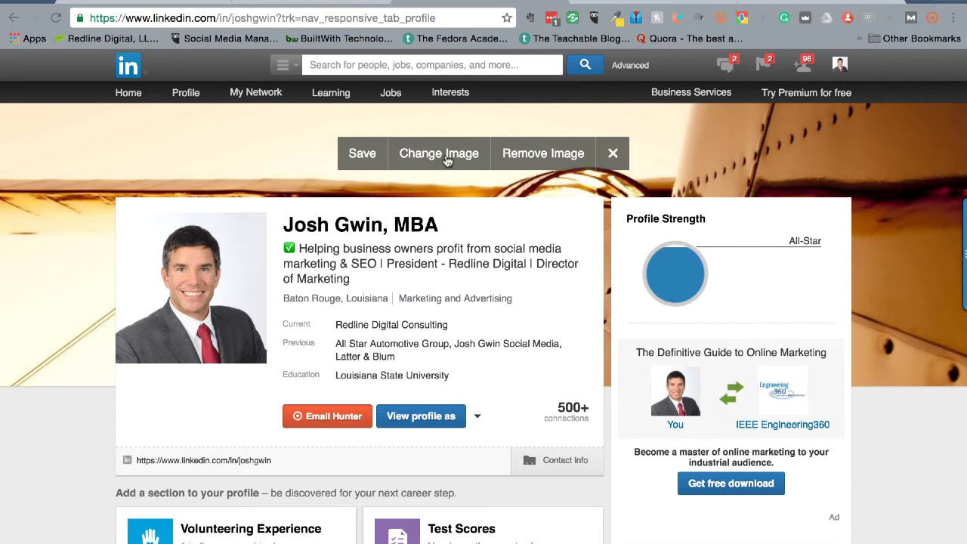
Load pexels-photo (7).jpg from the LinkedIn Cover Photo Templates folder as the background image
left_click(447, 160)
left_click(441, 159)
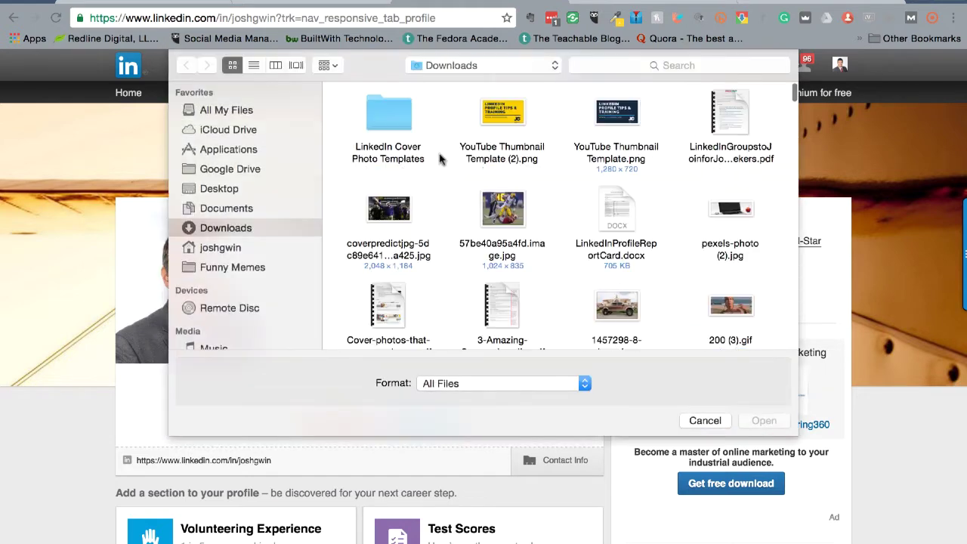
double_click(392, 121)
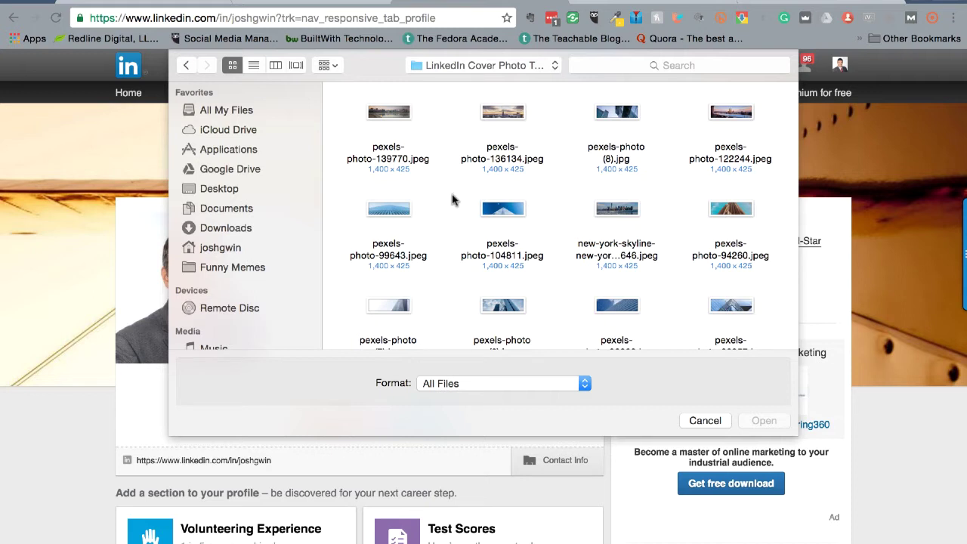
scroll(456, 201, "down", 3)
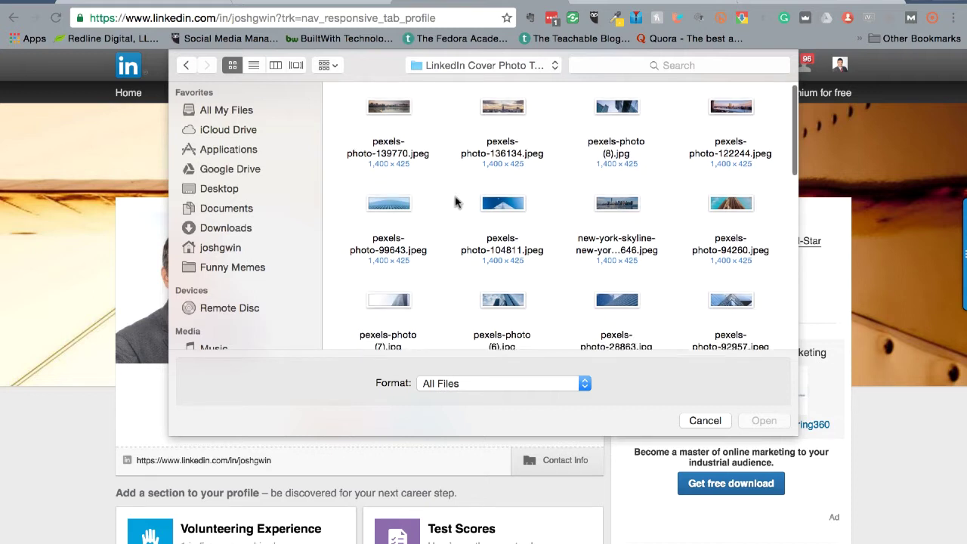
scroll(456, 202, "down", 1)
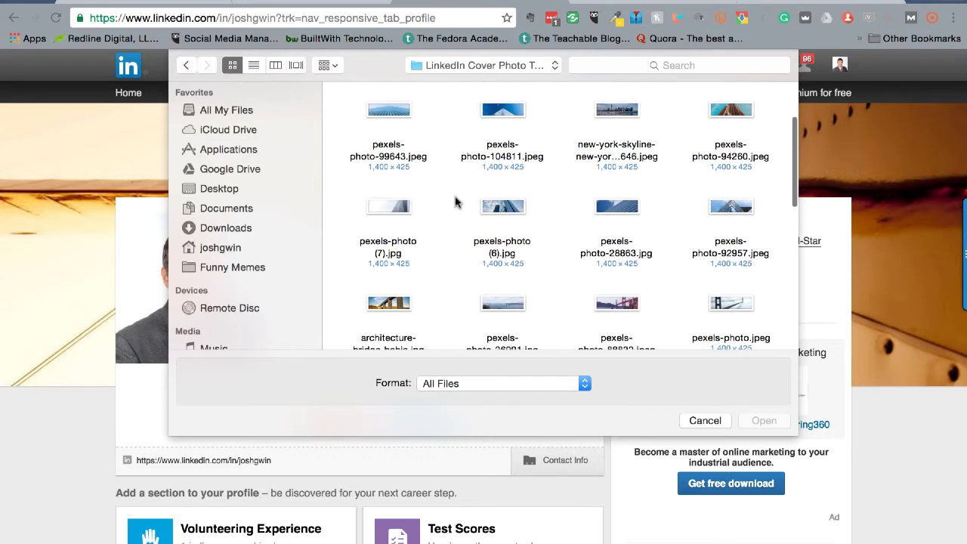
scroll(454, 220, "down", 2)
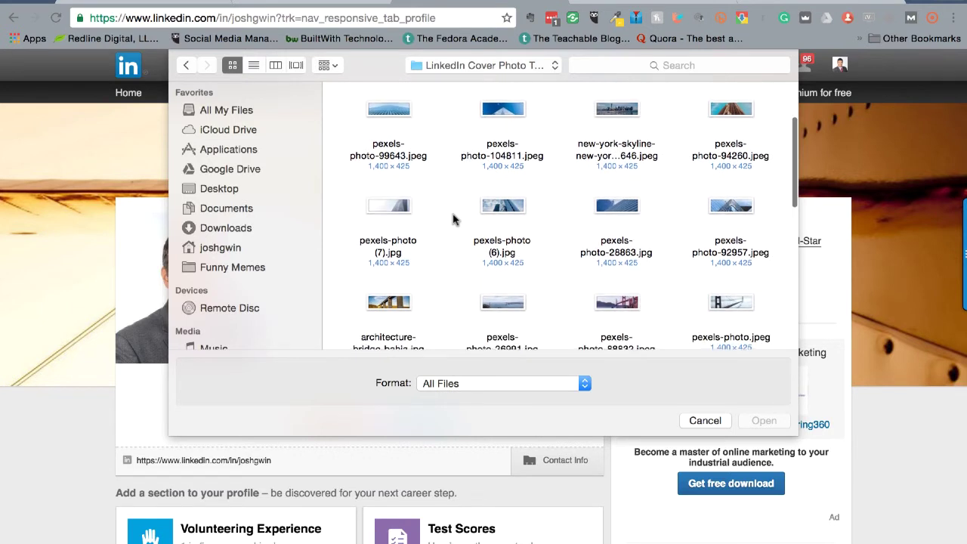
scroll(454, 219, "down", 5)
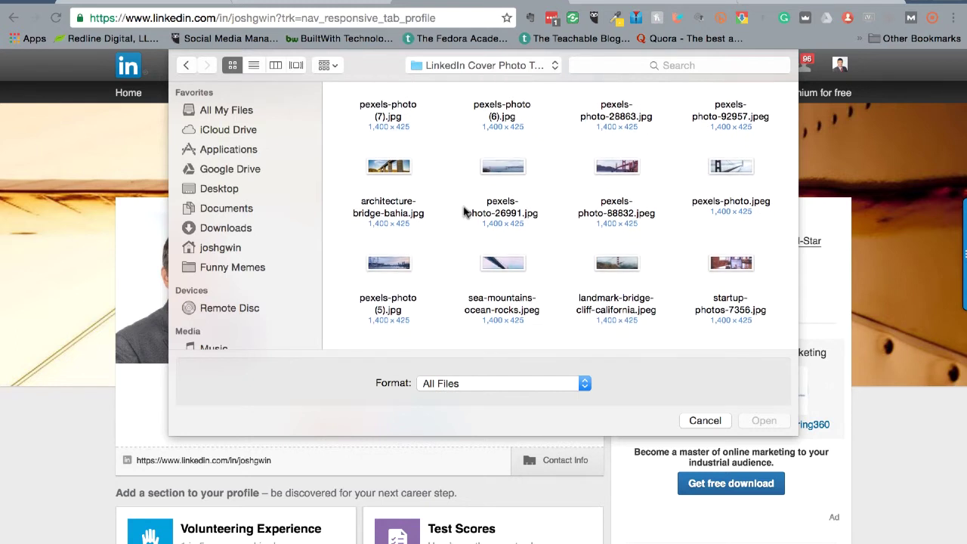
scroll(442, 198, "up", 4)
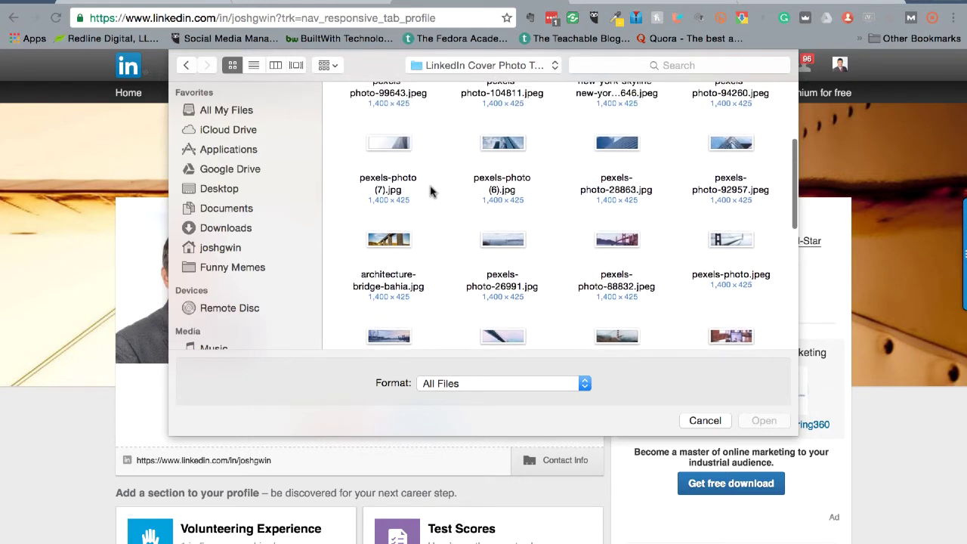
left_click(396, 147)
scroll(437, 219, "up", 4)
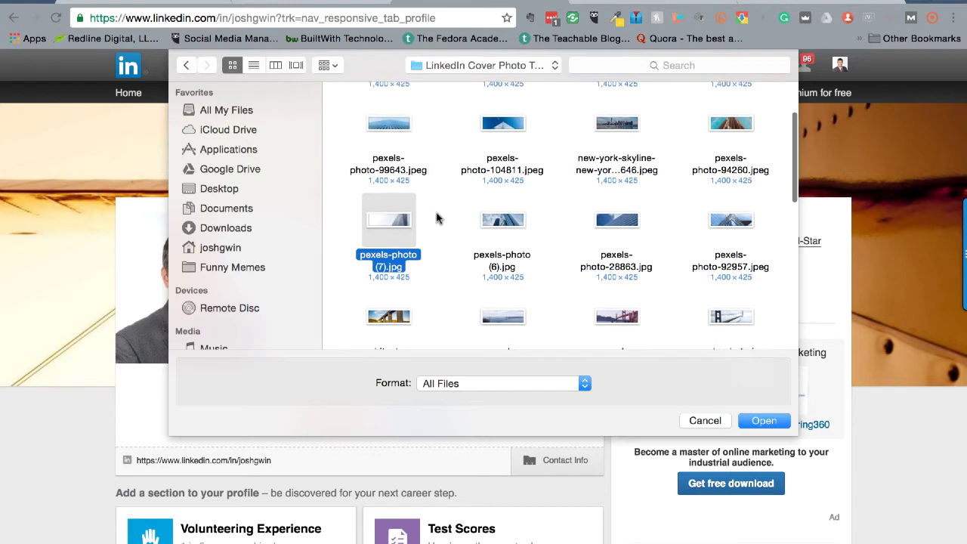
key("Return")
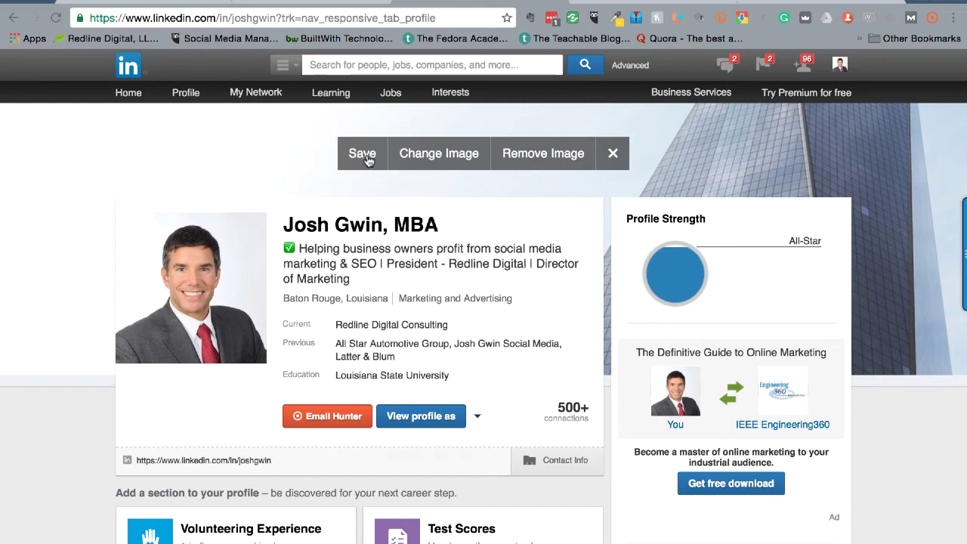
Try the city skyline image pexels-photo-139770.jpeg as the cover photo
left_click(447, 158)
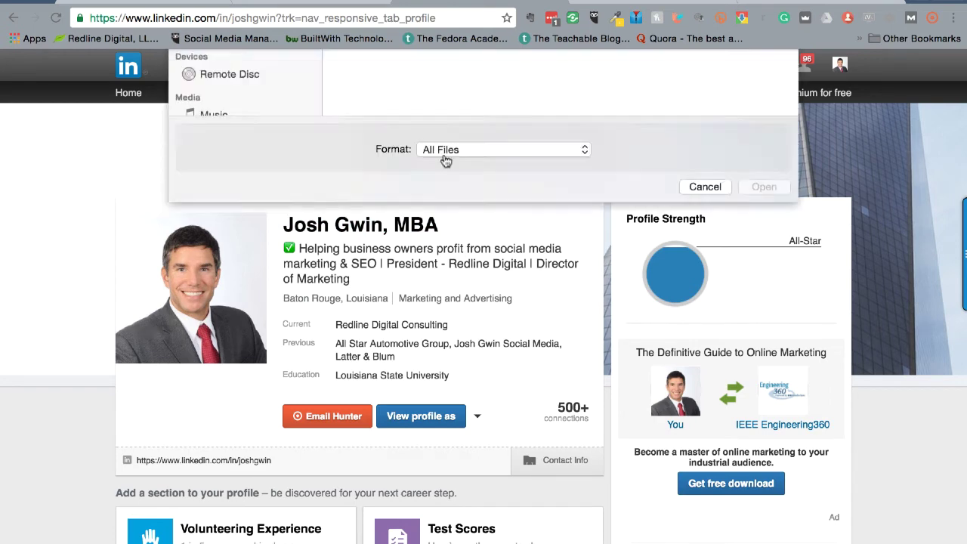
left_click(379, 114)
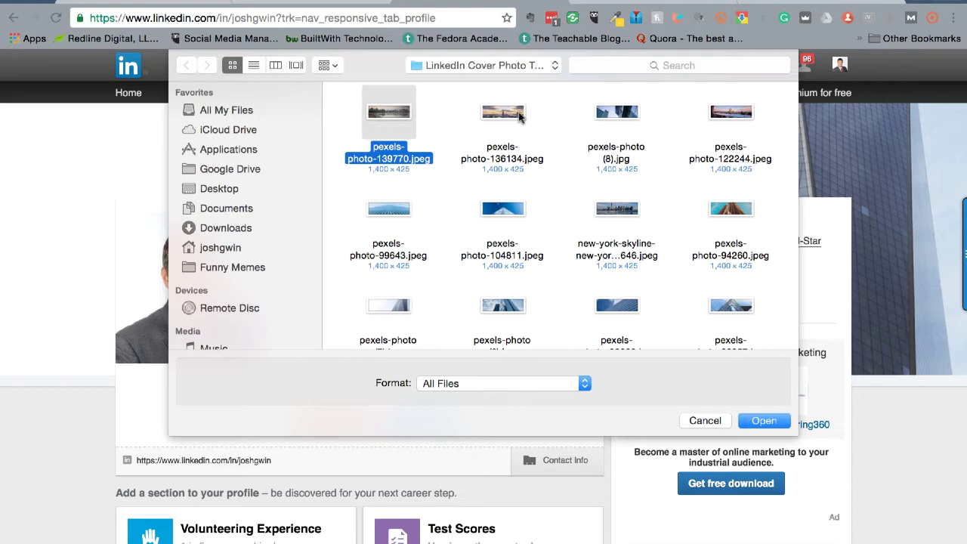
double_click(737, 114)
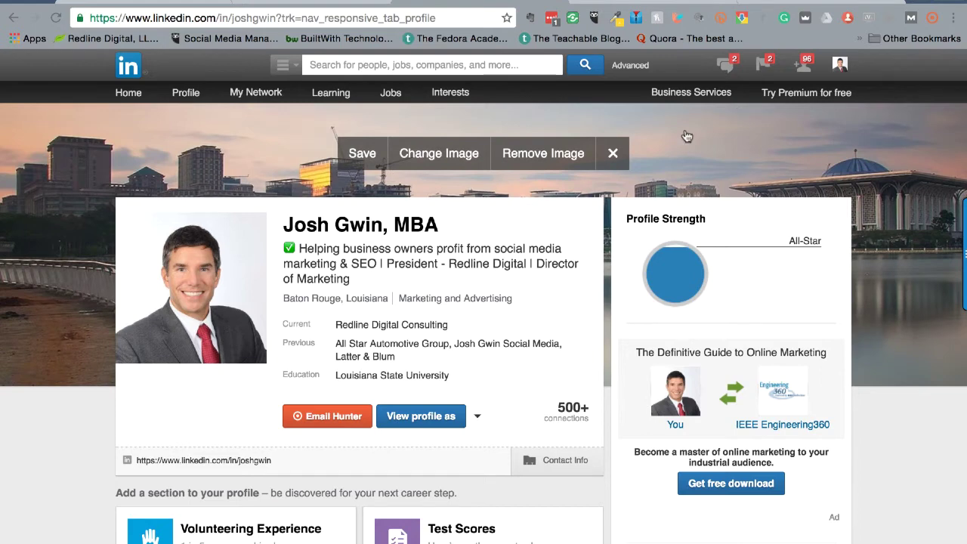
Replace the cover with pexels-photo-27406.jpg and save the background edit
left_click(446, 154)
scroll(545, 232, "down", 1)
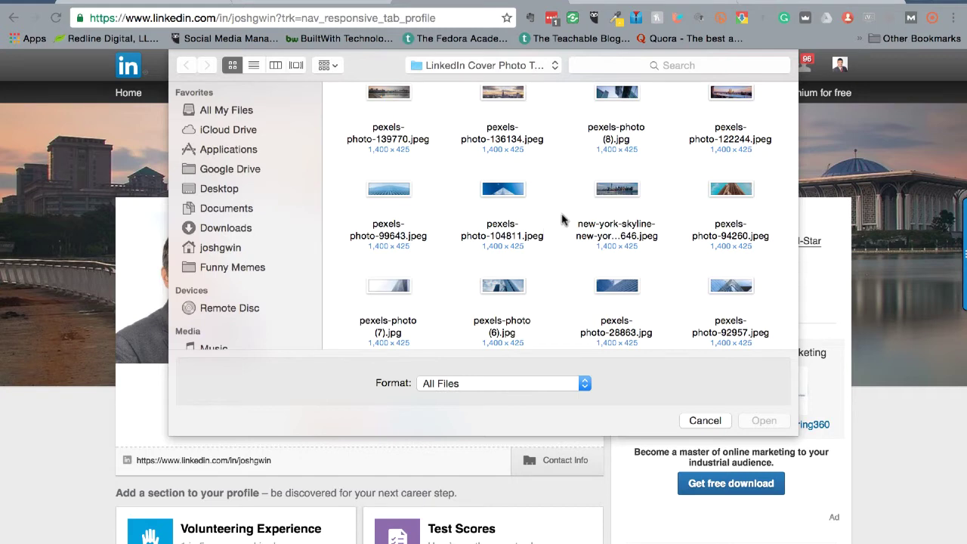
scroll(567, 218, "down", 3)
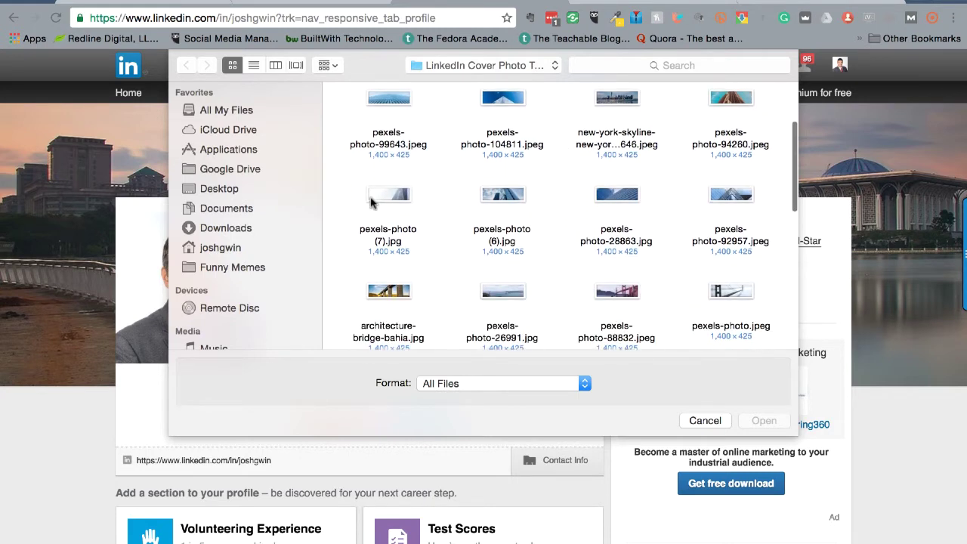
scroll(461, 225, "down", 3)
scroll(461, 225, "down", 3)
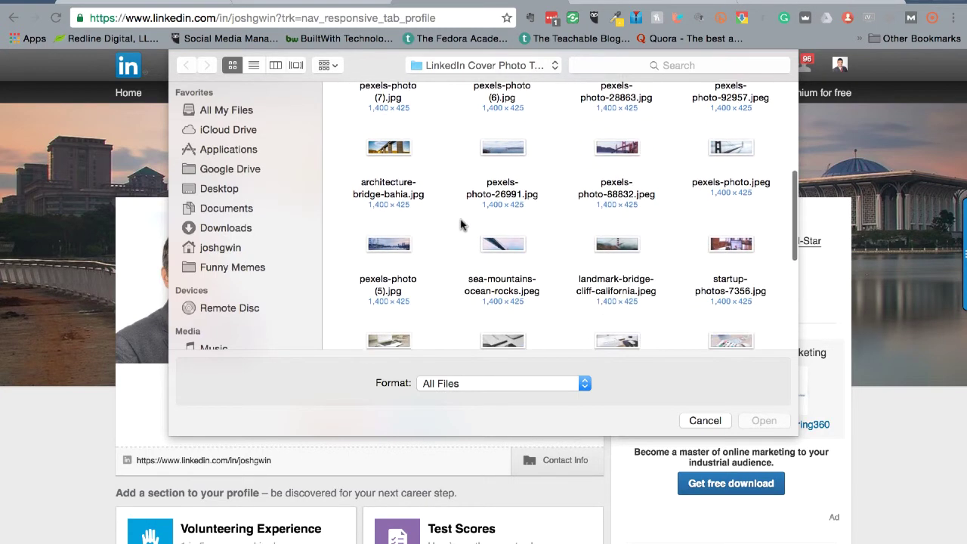
scroll(461, 225, "down", 3)
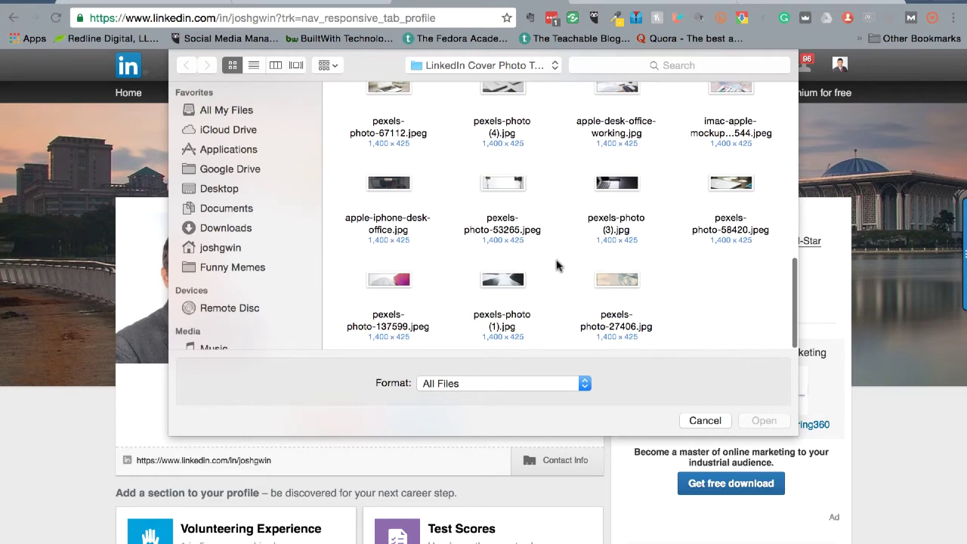
left_click(616, 282)
double_click(616, 281)
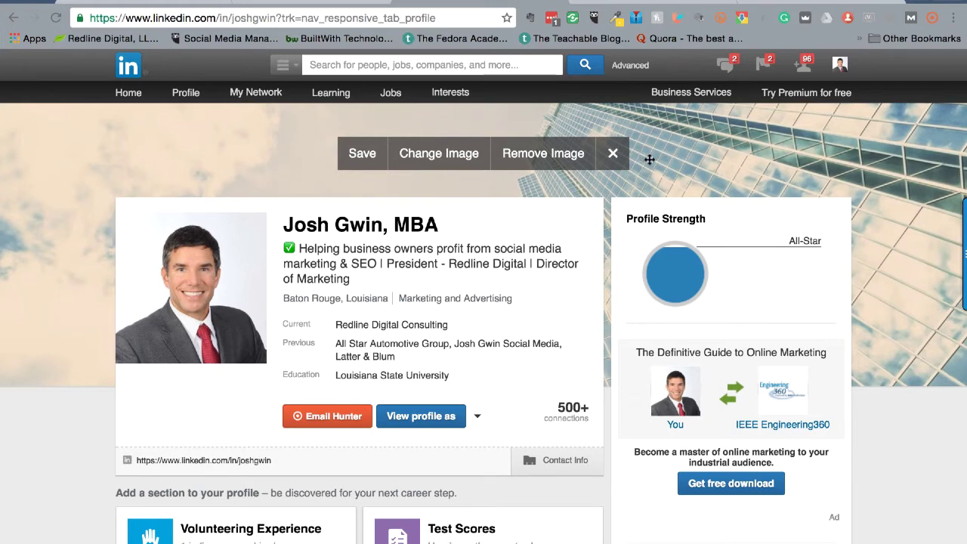
left_click(614, 156)
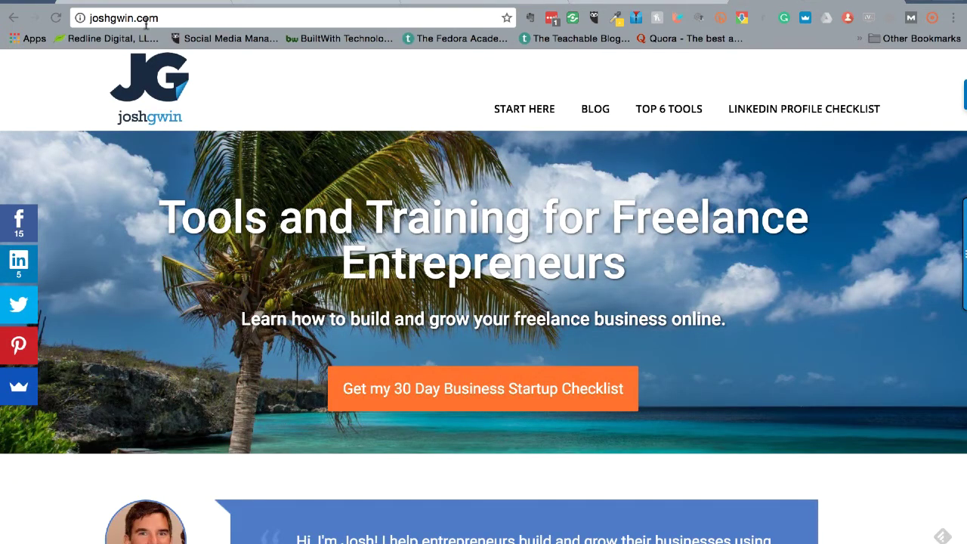
On joshgwin.com, open the 19-Step LinkedIn Profile Checklist signup from the orange button
left_click(125, 18)
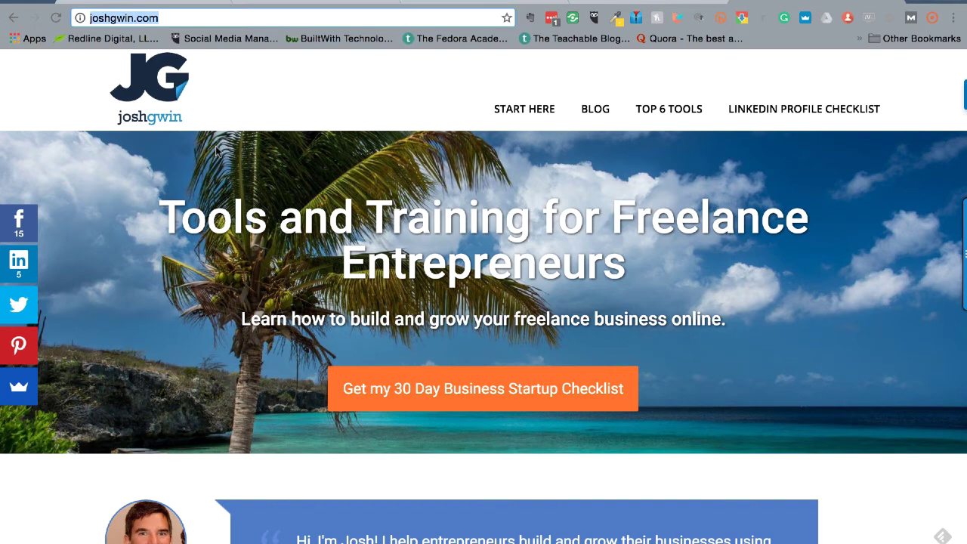
scroll(217, 151, "down", 1)
scroll(216, 151, "up", 1)
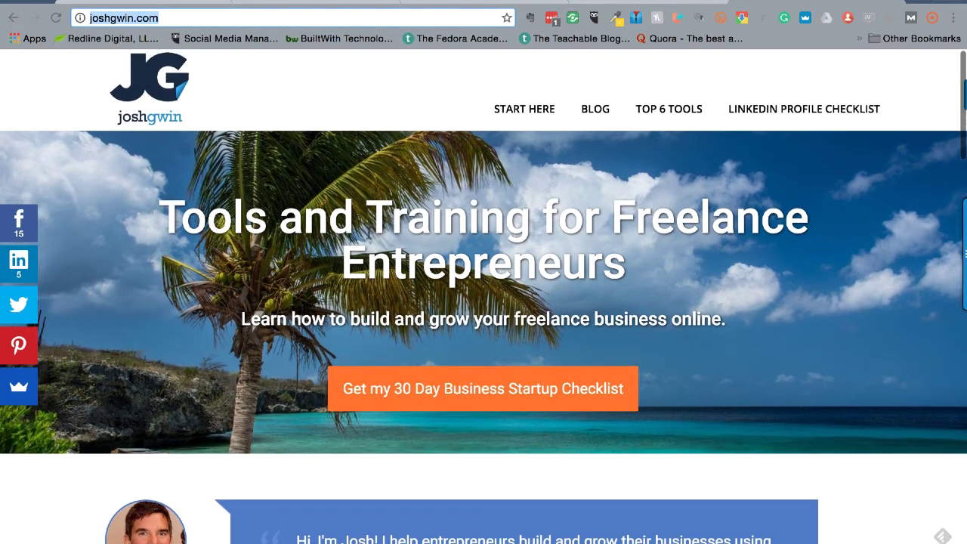
scroll(369, 232, "down", 9)
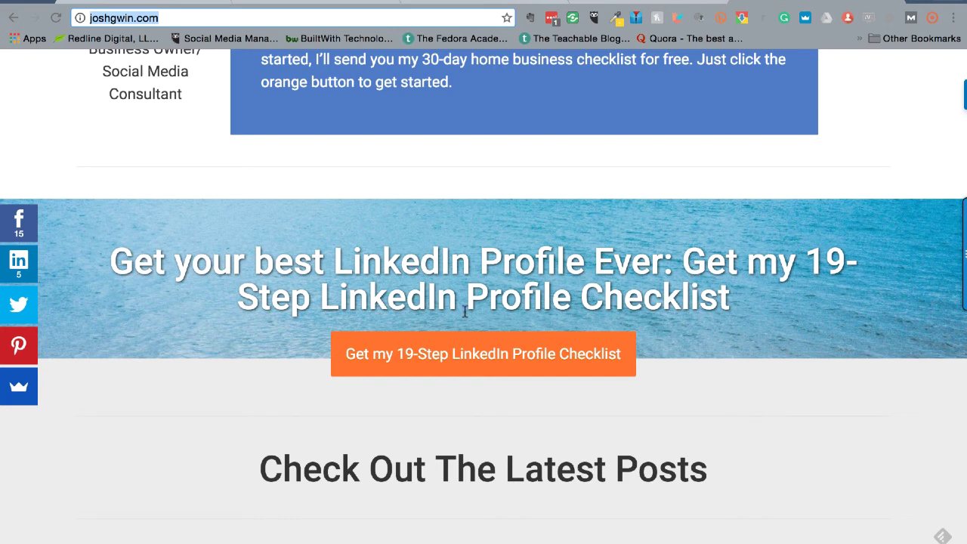
left_click(467, 356)
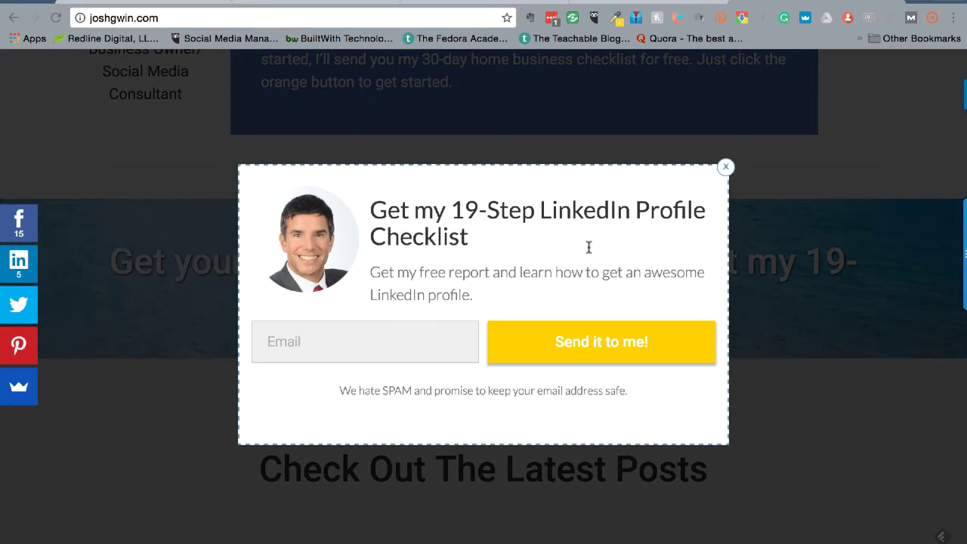
Reopen the checklist signup from the nav link, close it, and switch to the Redline Academy tab
scroll(560, 228, "up", 10)
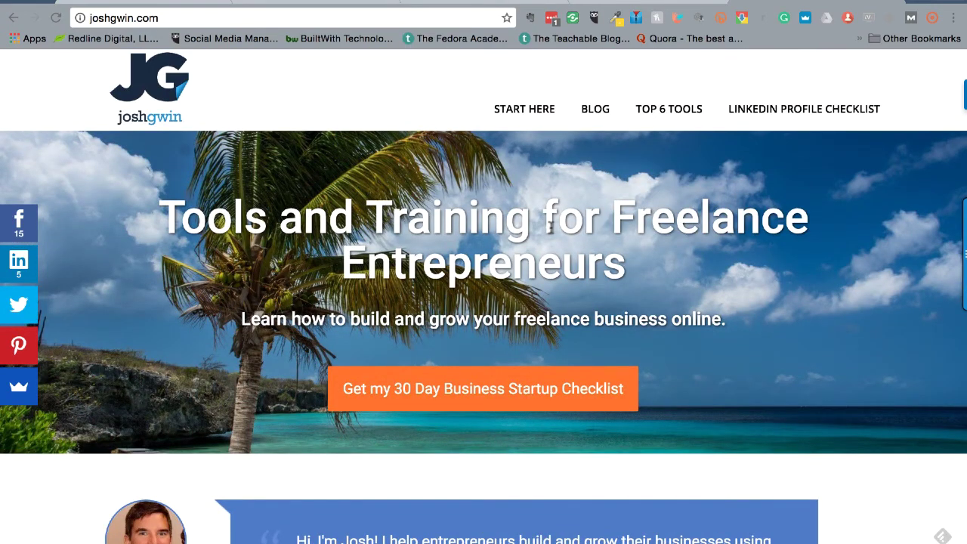
left_click(788, 112)
left_click(727, 167)
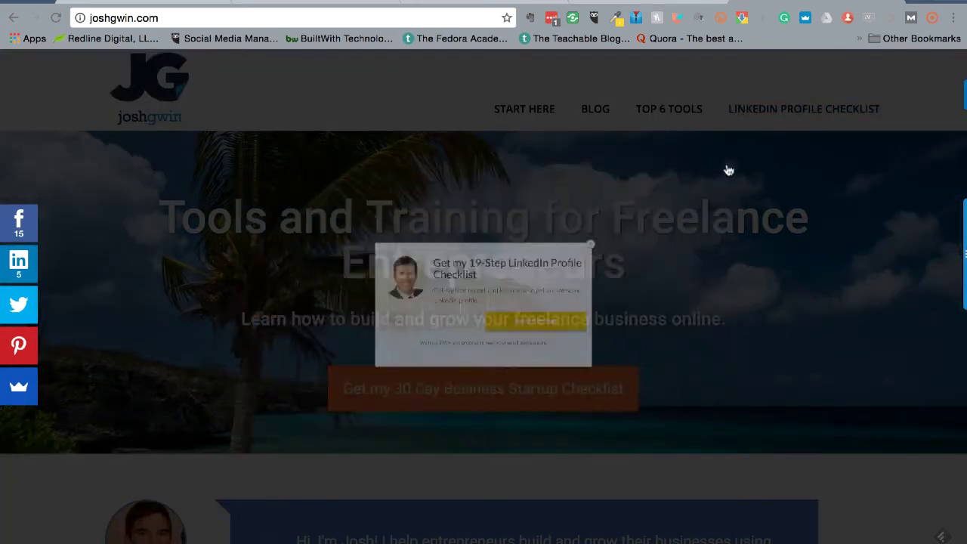
scroll(726, 166, "down", 10)
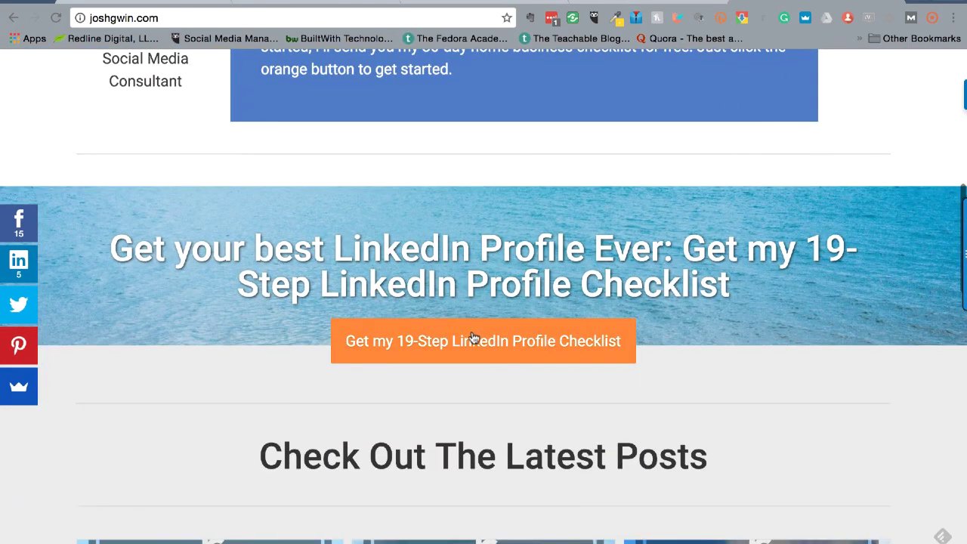
scroll(473, 337, "up", 10)
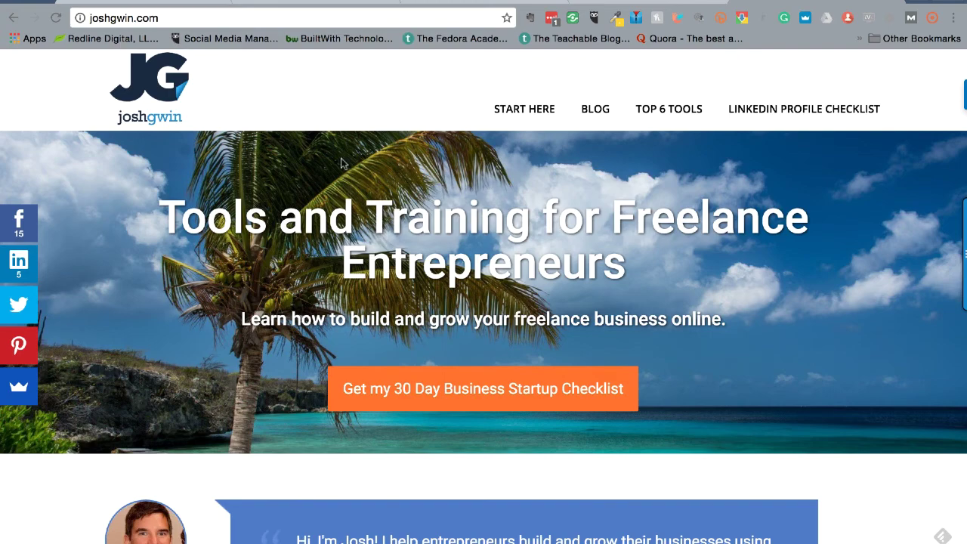
key("ctrl+Tab")
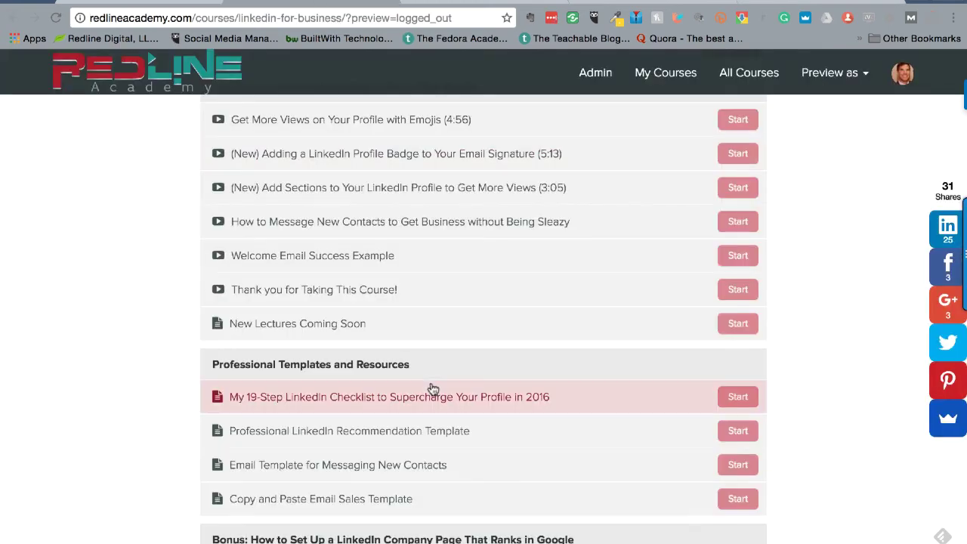
scroll(431, 389, "up", 10)
scroll(432, 389, "up", 15)
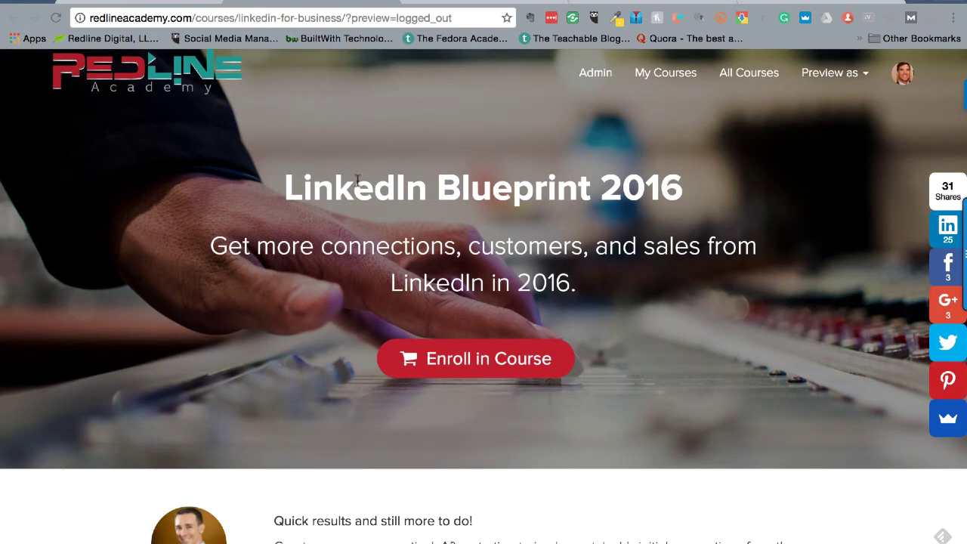
scroll(441, 238, "down", 3)
scroll(441, 239, "down", 12)
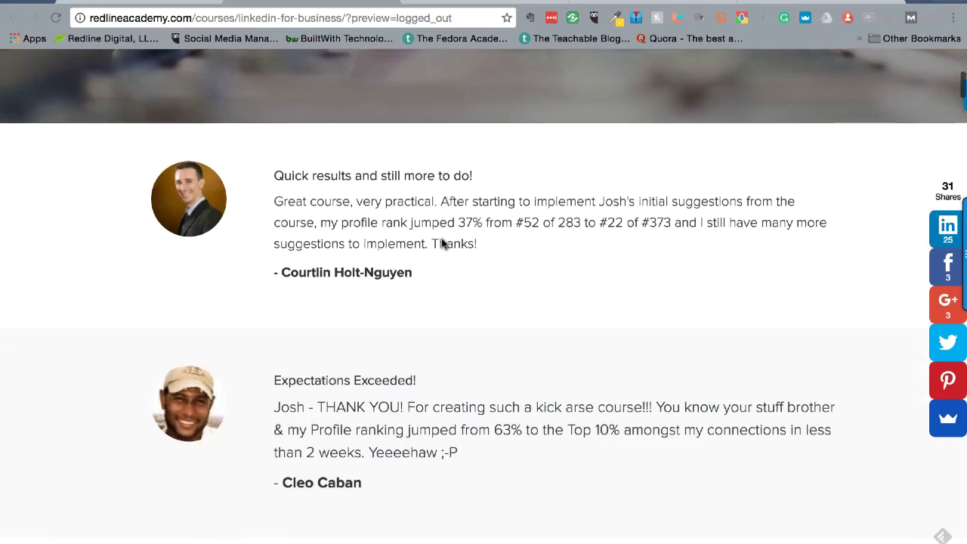
scroll(441, 242, "up", 7)
scroll(443, 244, "up", 8)
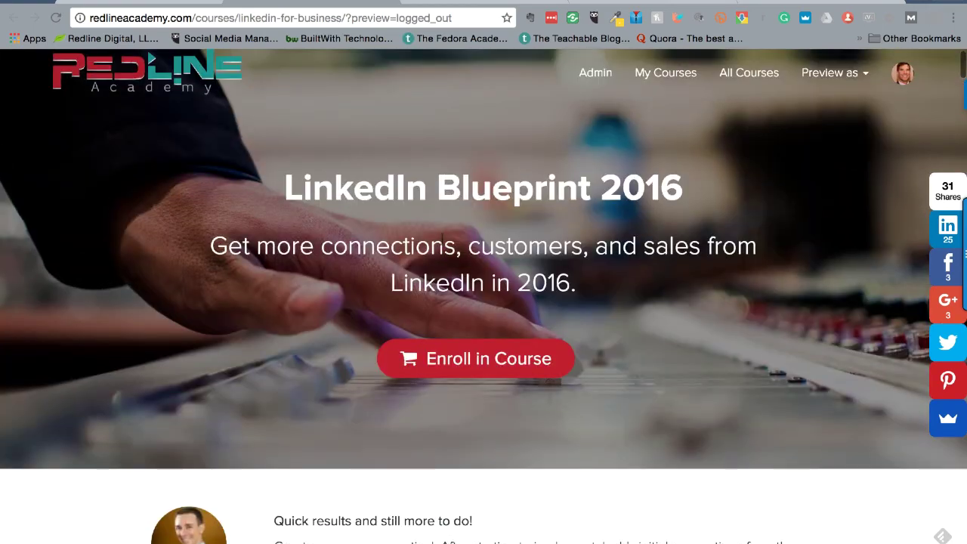